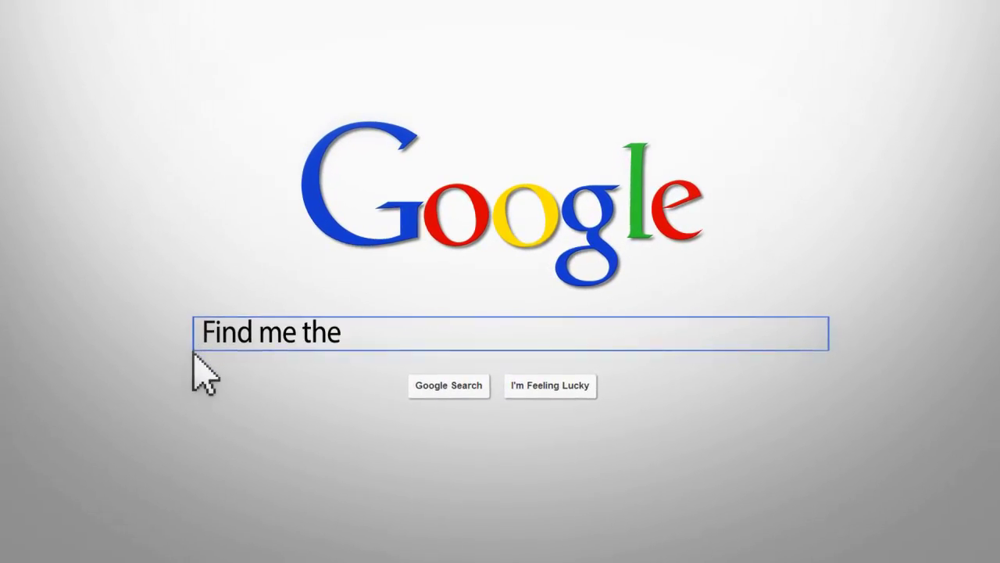
Step: Search Google for 'Find me the best blog on the internet!' until the TubeAssist dashboard appears
type("best blog on the internet!")
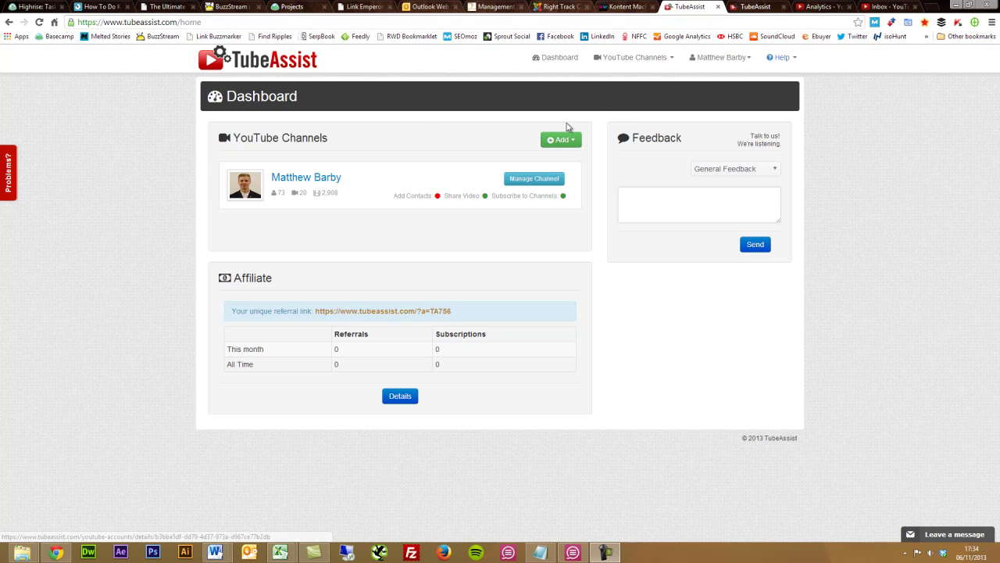
Step: Open the connected YouTube channel from the Dashboard to see its four campaigns
left_click(329, 180)
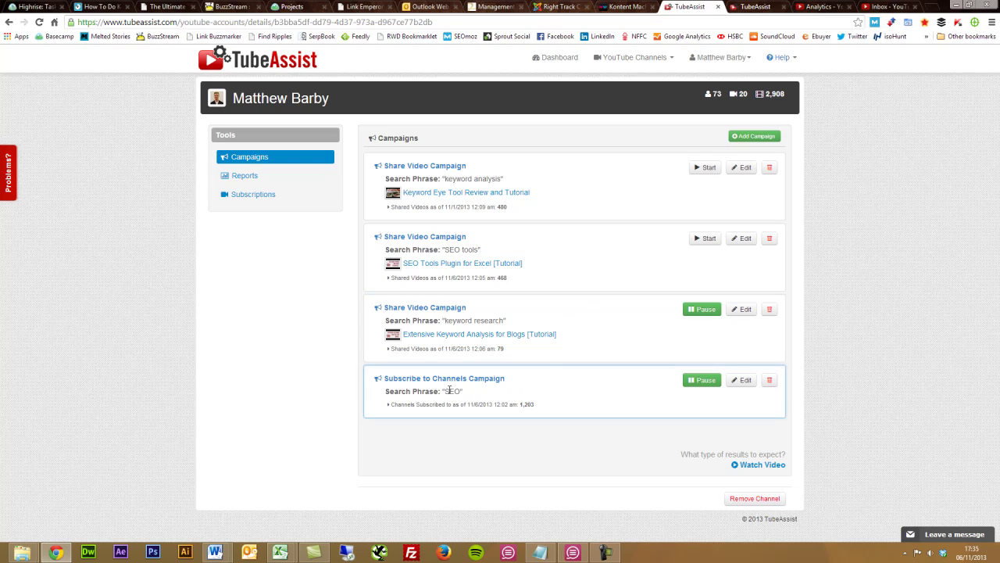
Step: Open the Subscribe to Channels campaign and highlight its 108-per-day rate and 1,286 subscribed total
left_click(743, 381)
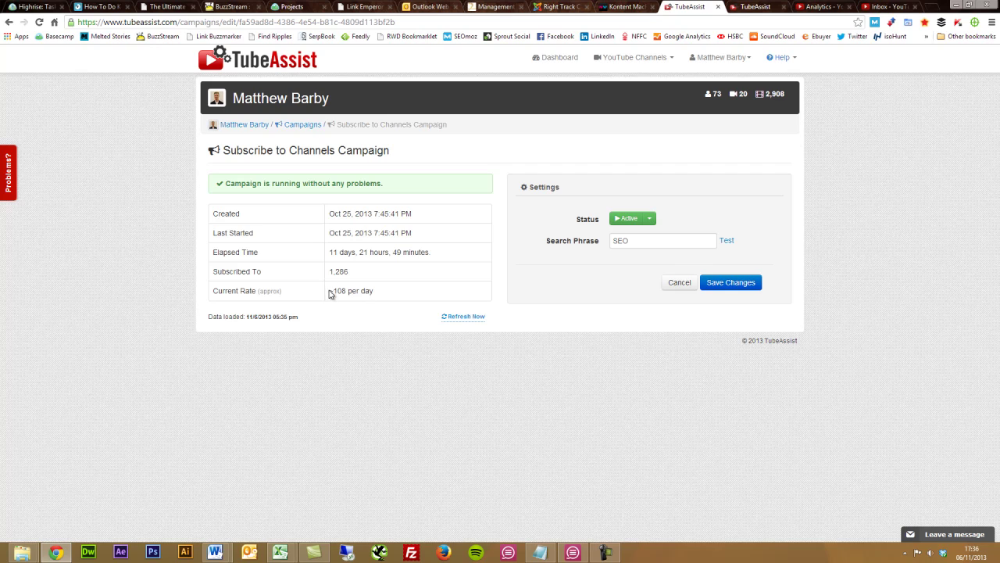
left_click_drag(329, 291, 348, 290)
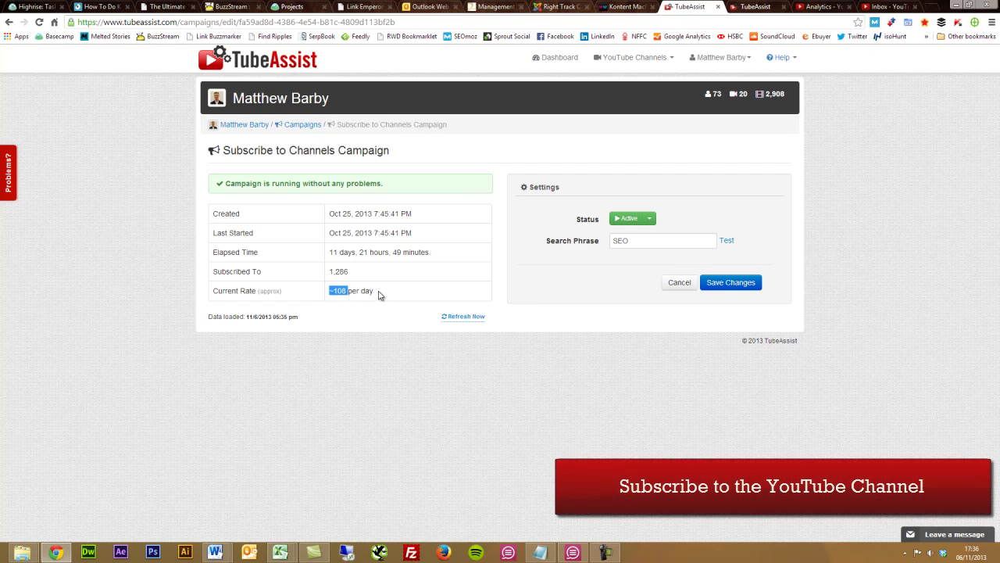
left_click(379, 294)
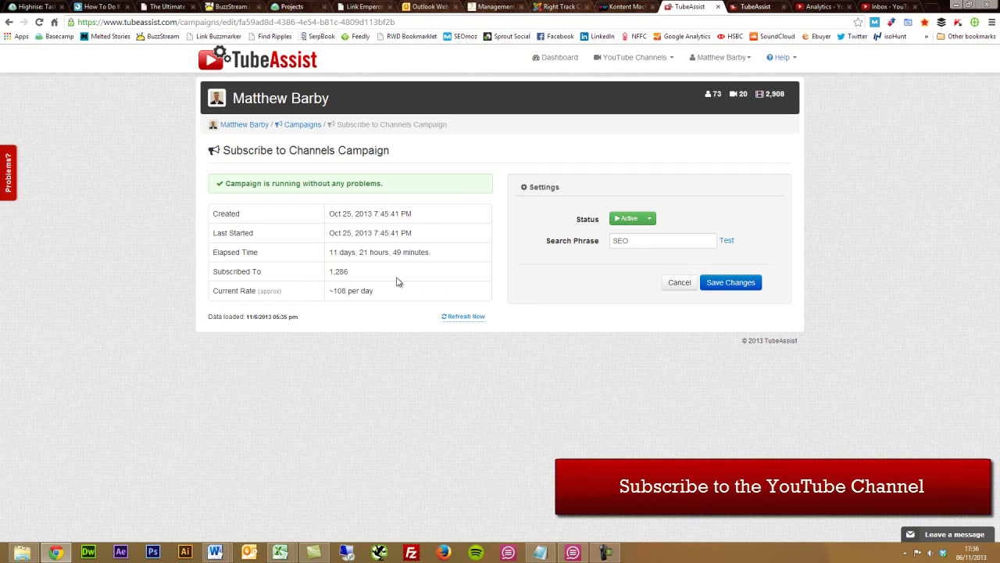
left_click_drag(355, 273, 338, 272)
Step: Go back through the main Dashboard to the channel and show its Reports
left_click(246, 126)
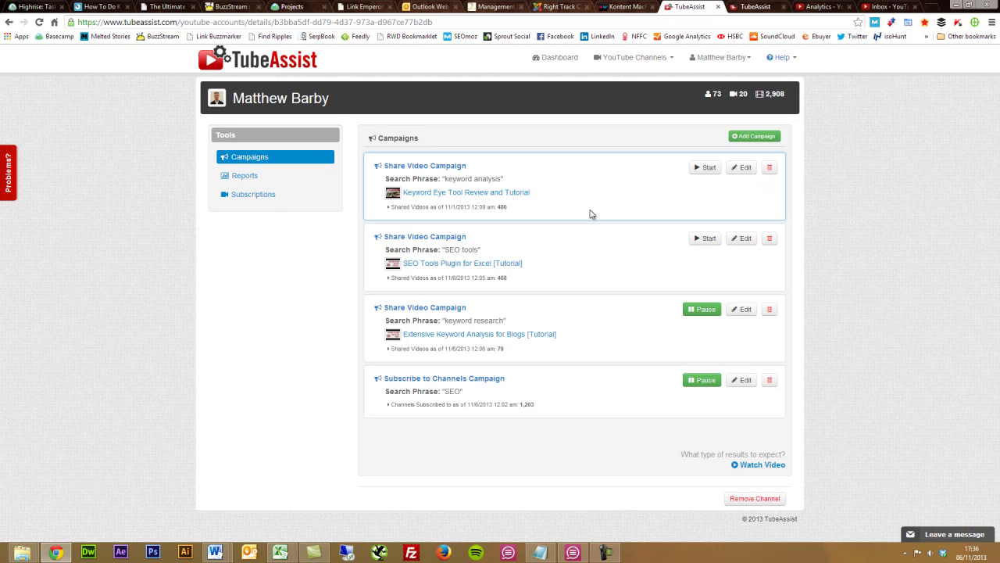
left_click(720, 58)
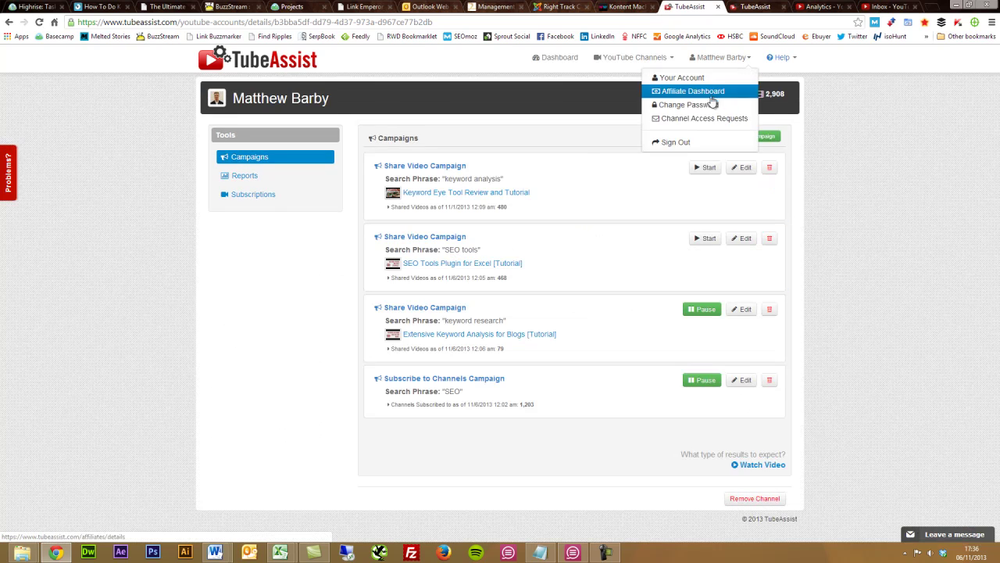
left_click(558, 59)
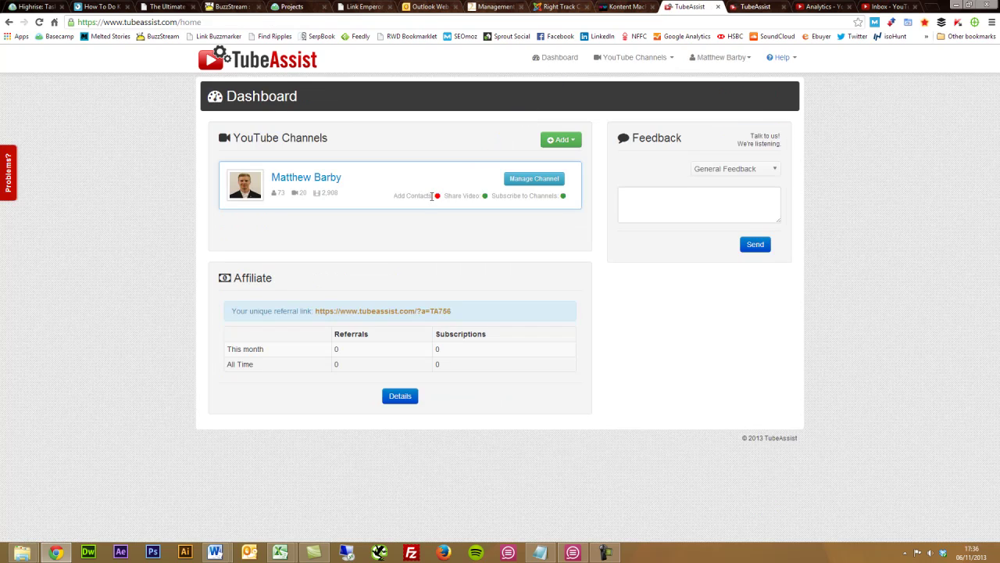
left_click(290, 183)
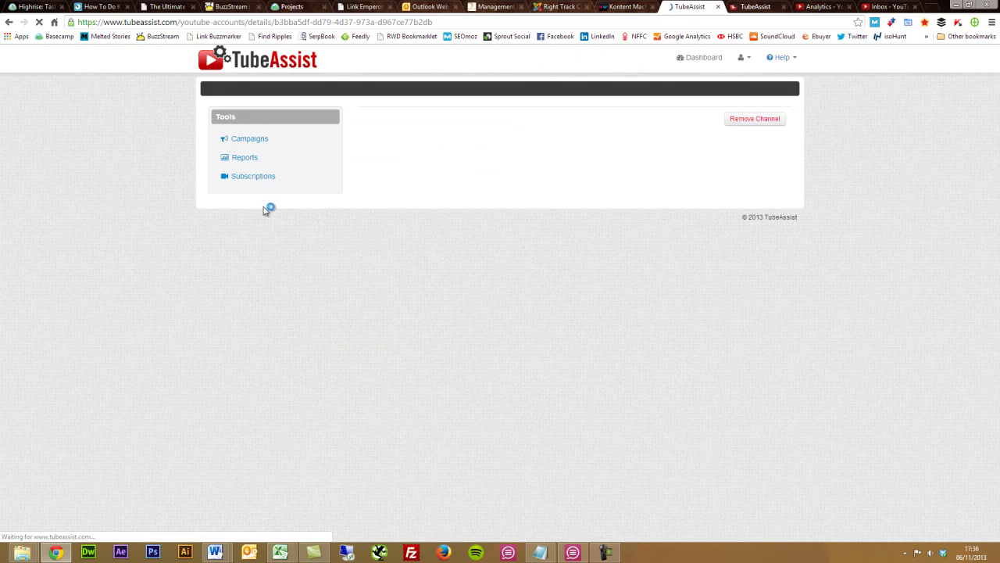
left_click(243, 178)
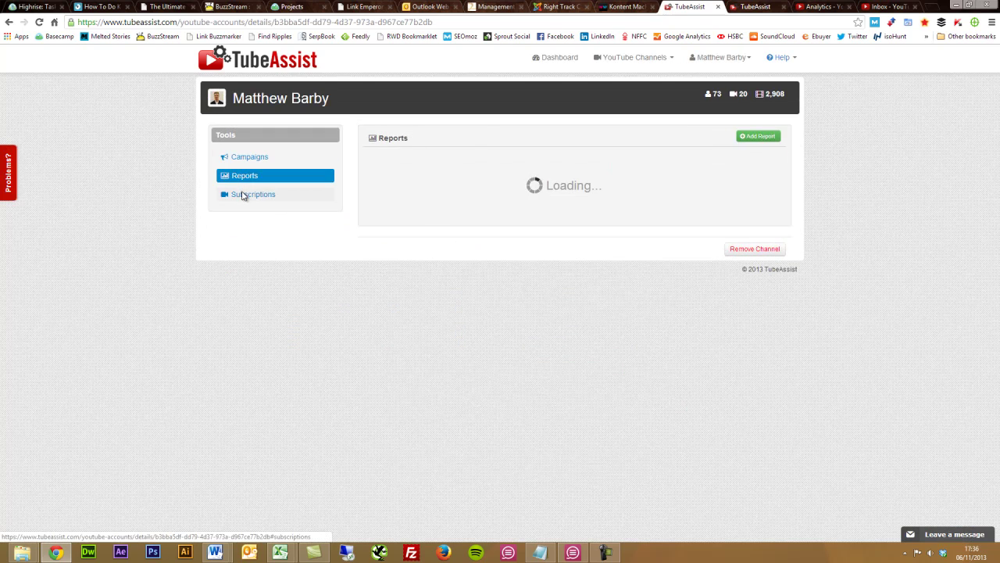
Step: Check the unsubscribe-from-channels age stays at 2 Weeks, then return to the Campaigns list
left_click(243, 195)
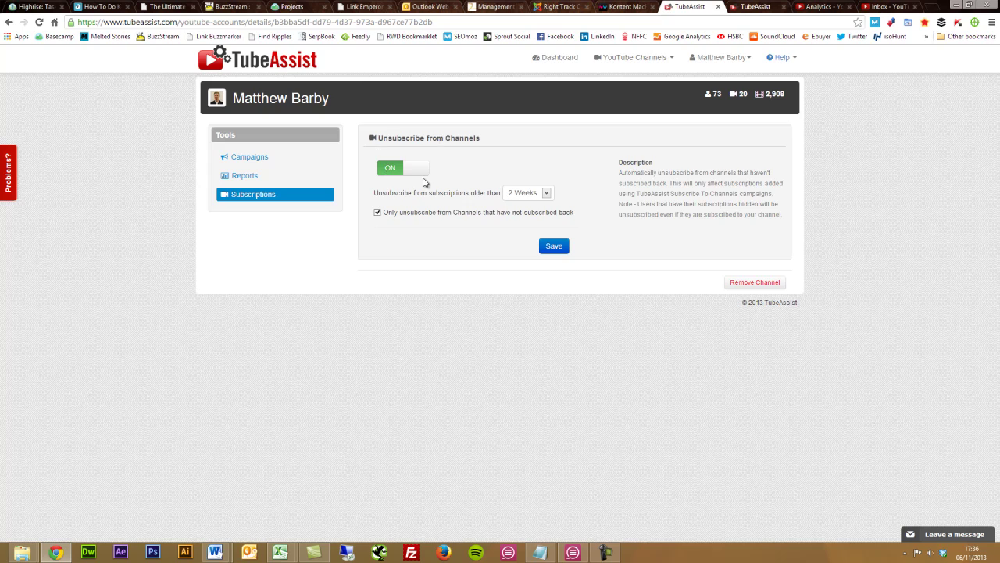
left_click(546, 196)
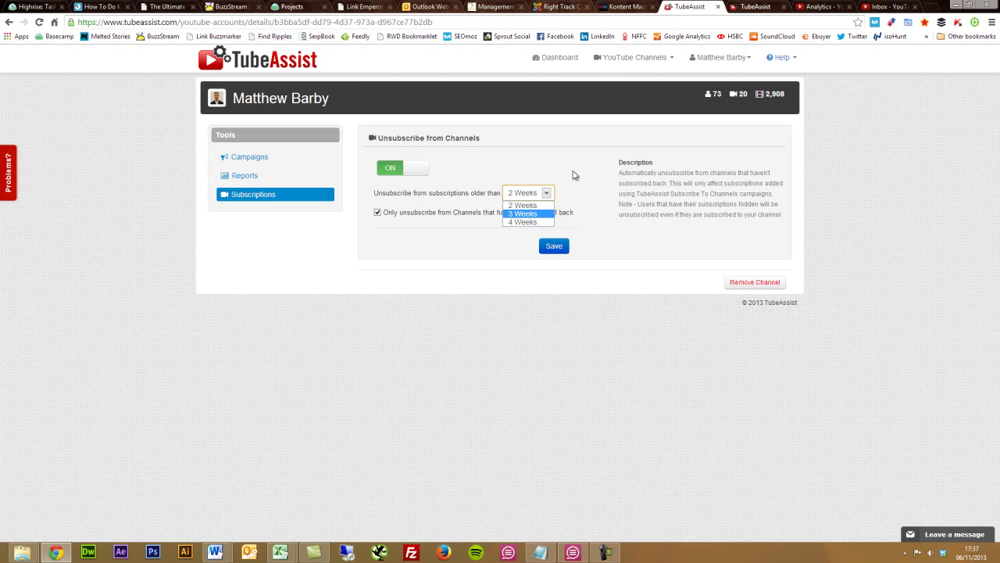
left_click(575, 173)
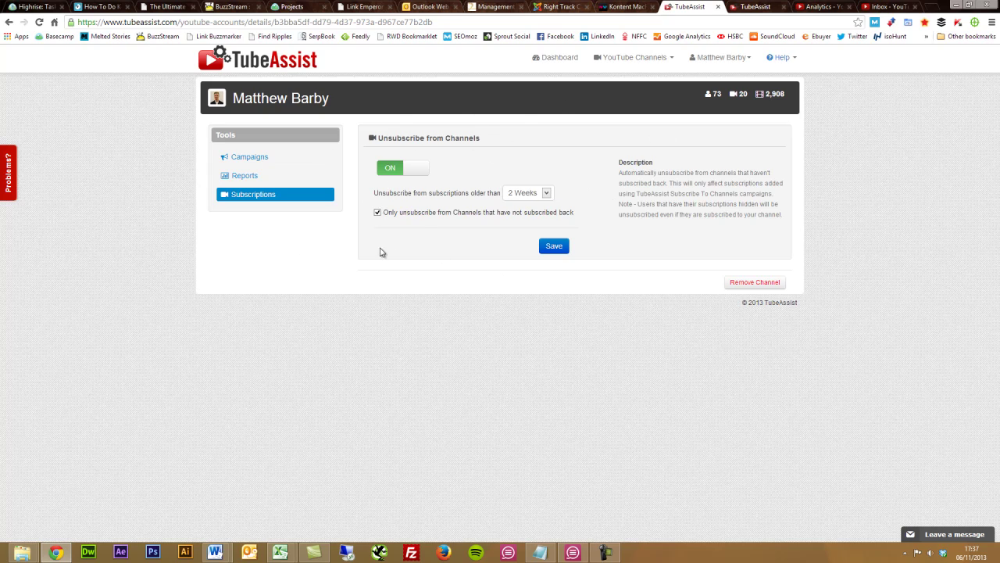
left_click(255, 159)
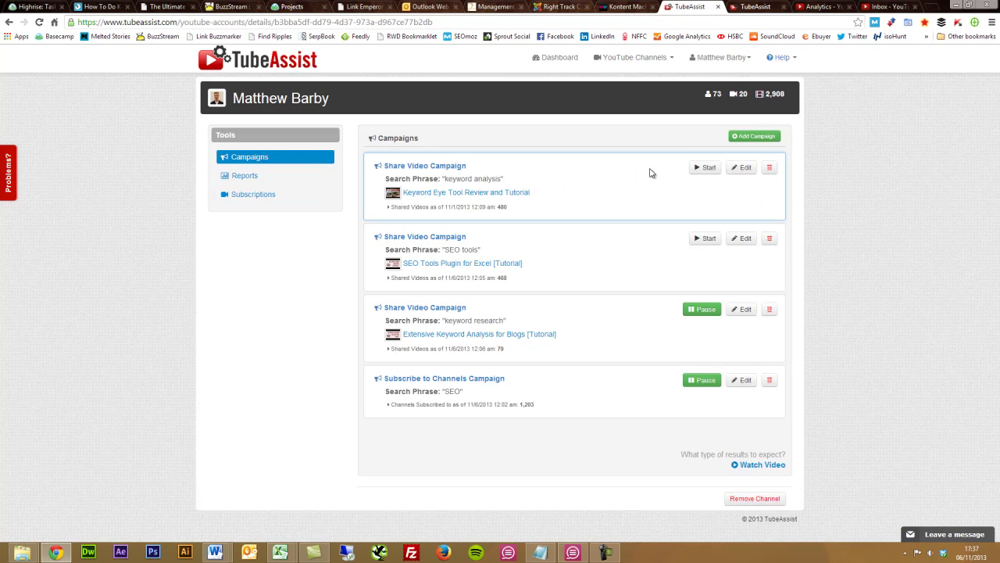
left_click(757, 137)
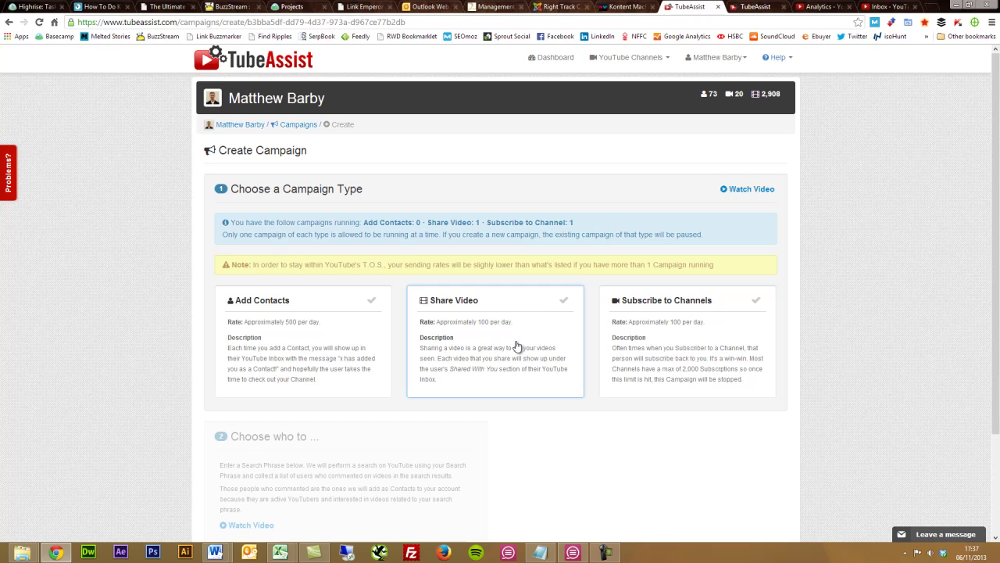
scroll(517, 346, "down", 1)
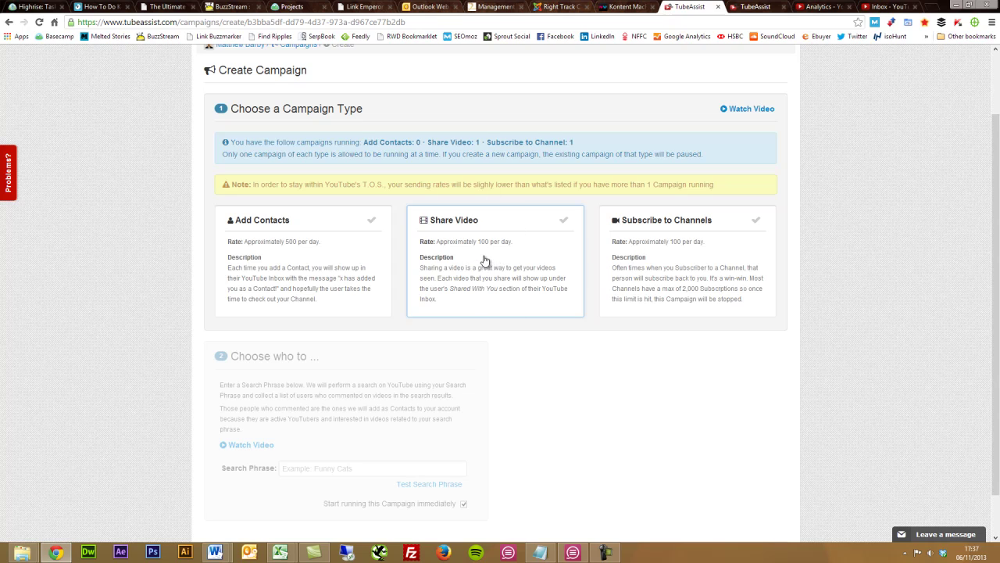
key("alt+Left")
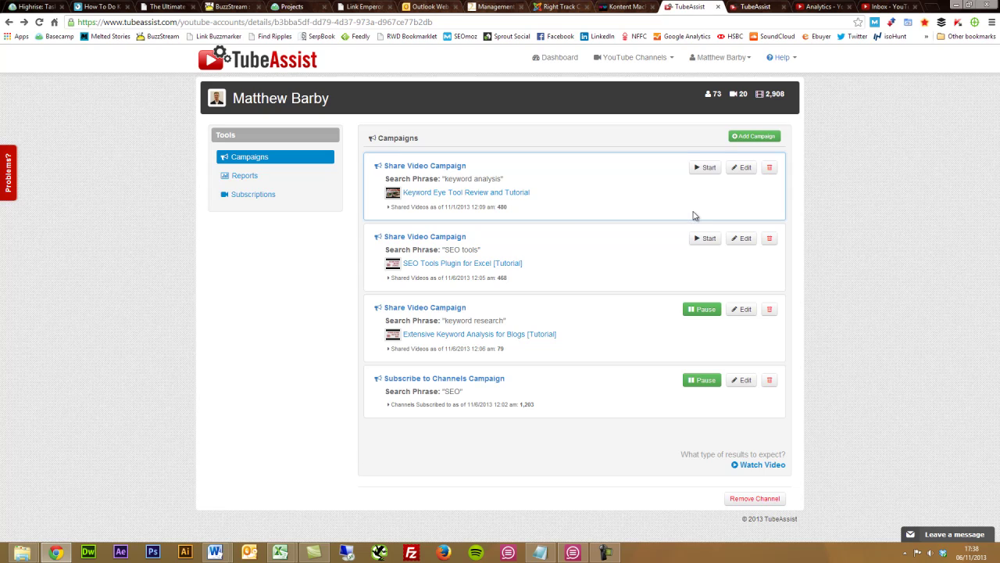
left_click(746, 170)
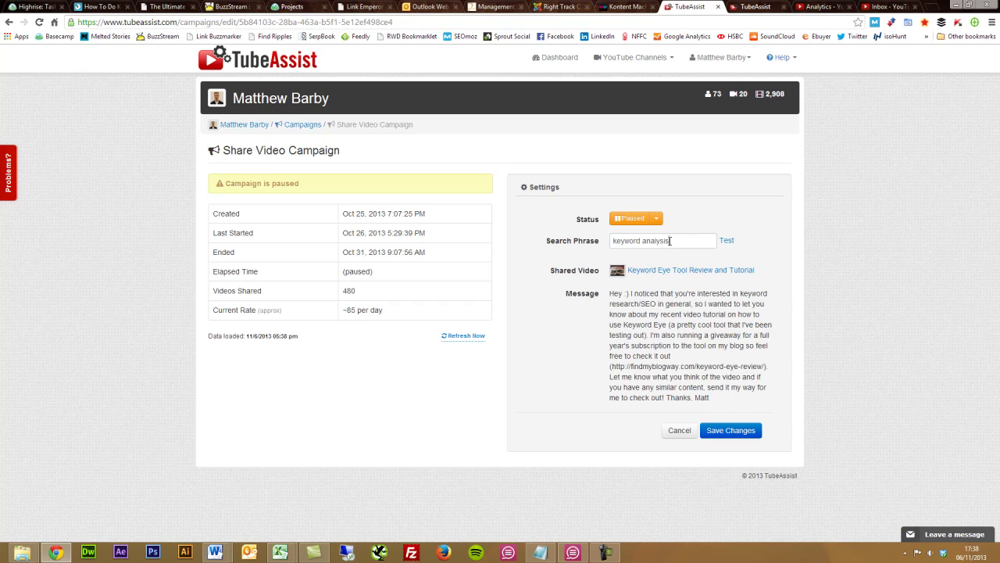
left_click_drag(670, 241, 612, 242)
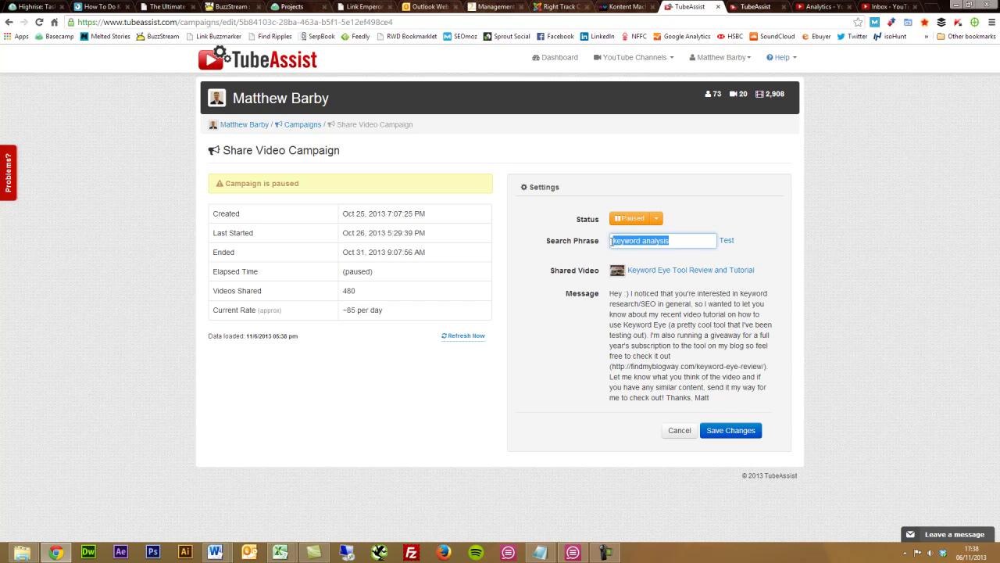
left_click(681, 241)
left_click_drag(672, 241, 617, 240)
left_click(673, 240)
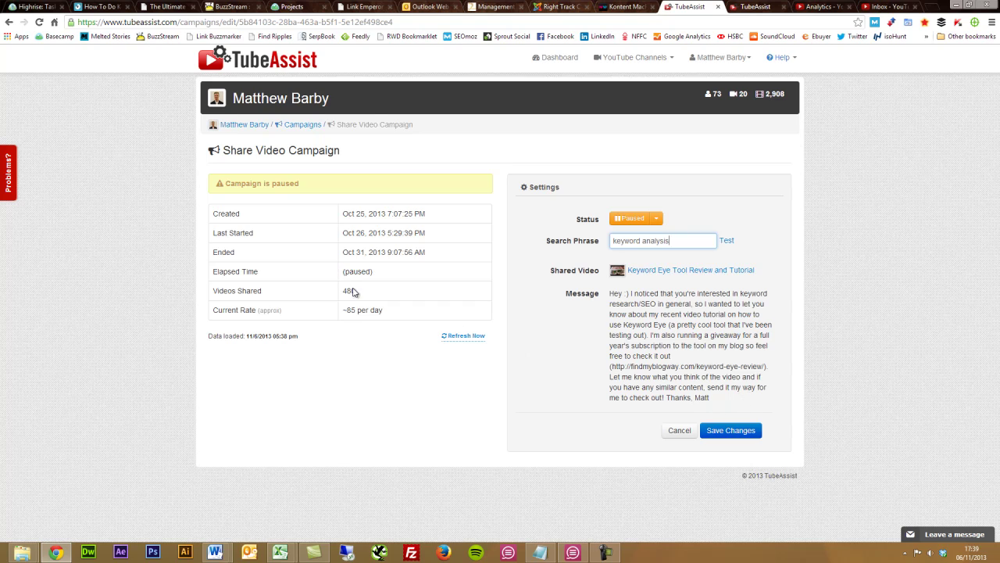
left_click(391, 318)
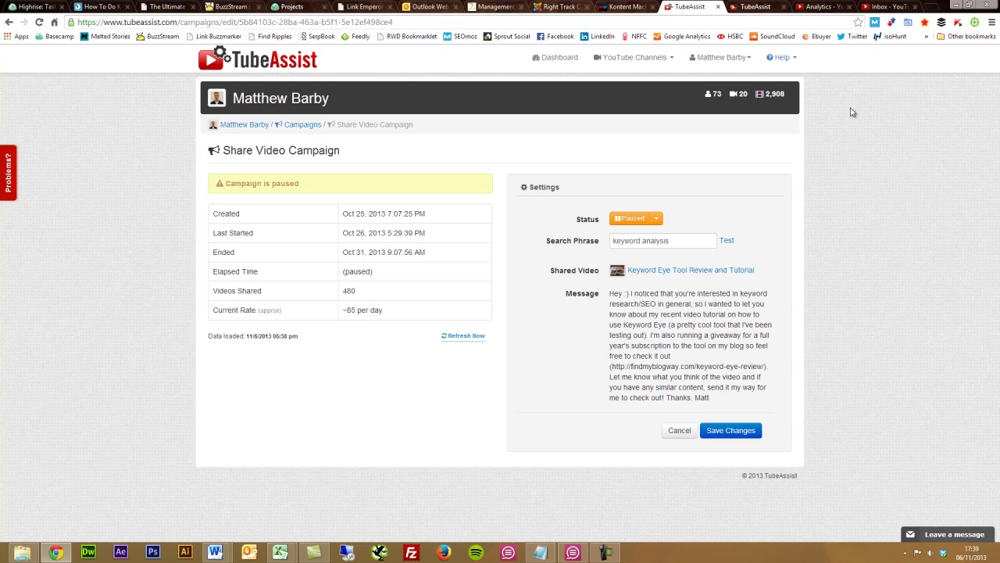
Step: Switch to the YouTube inbox showing the viewer's reply about the Keyword Eye Tool Review video
left_click(887, 9)
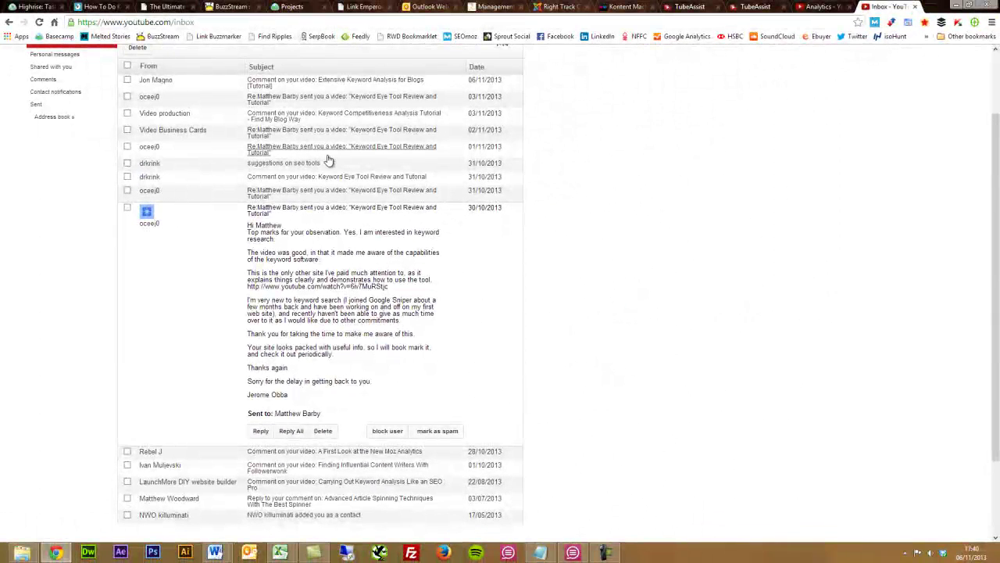
Step: Expand the inbox comments on the keyword tutorial videos, then show the Analytics Views report
left_click(331, 139)
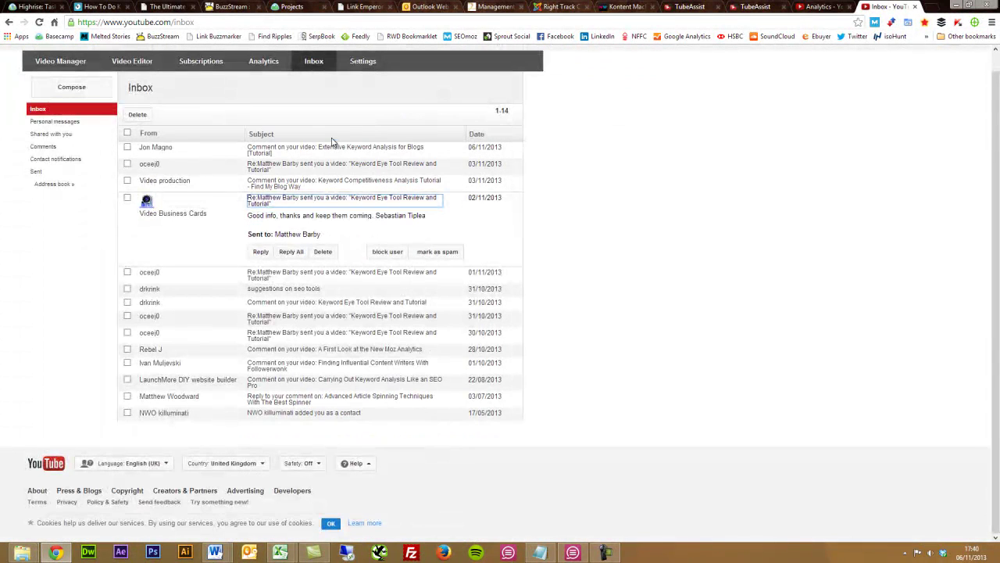
left_click(328, 186)
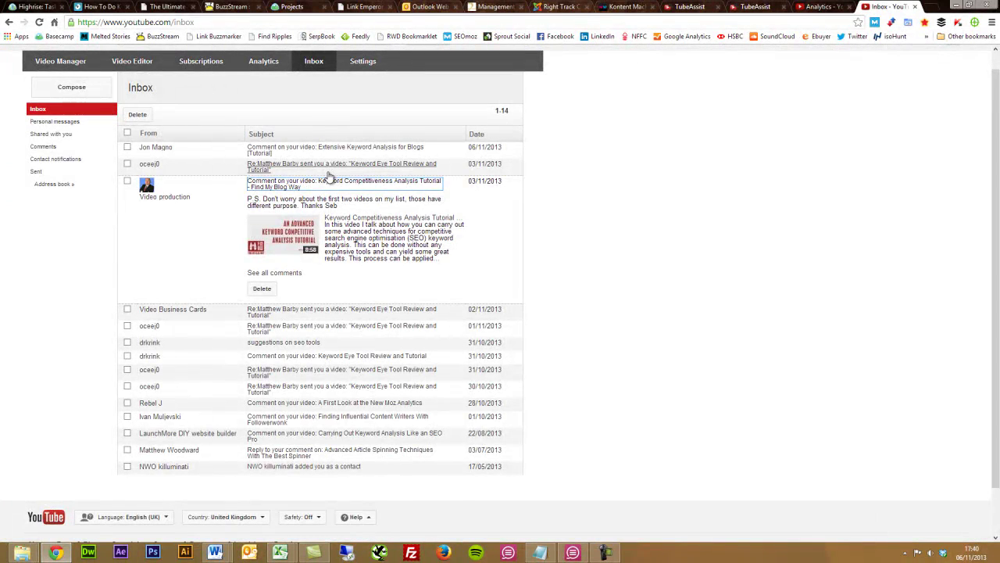
left_click(345, 154)
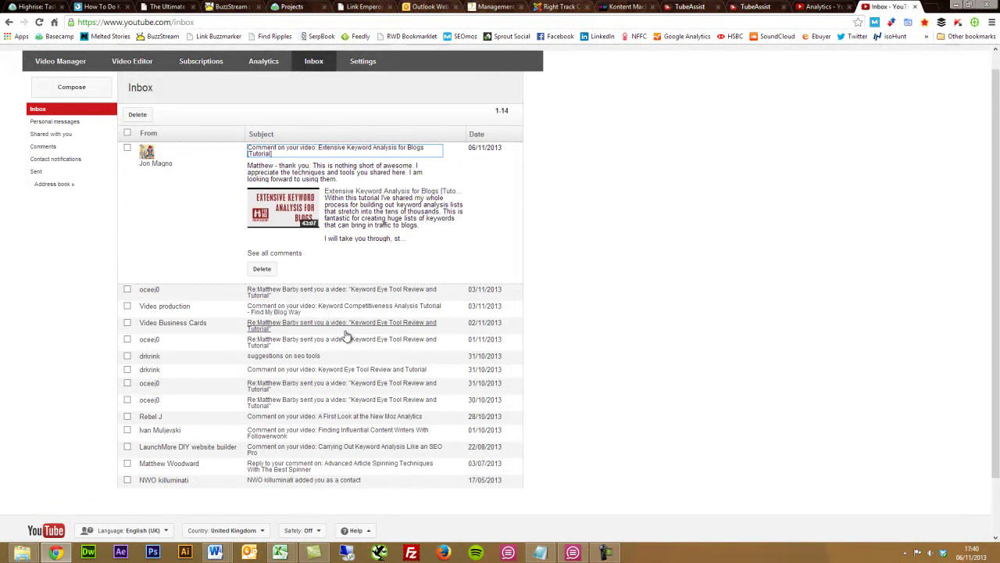
scroll(348, 337, "down", 1)
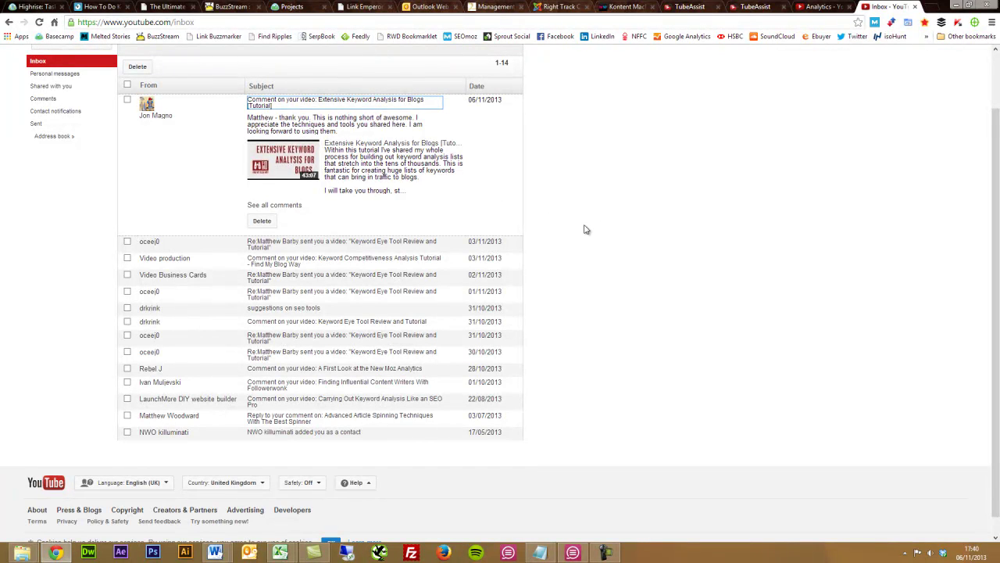
scroll(586, 229, "down", 1)
scroll(586, 229, "up", 2)
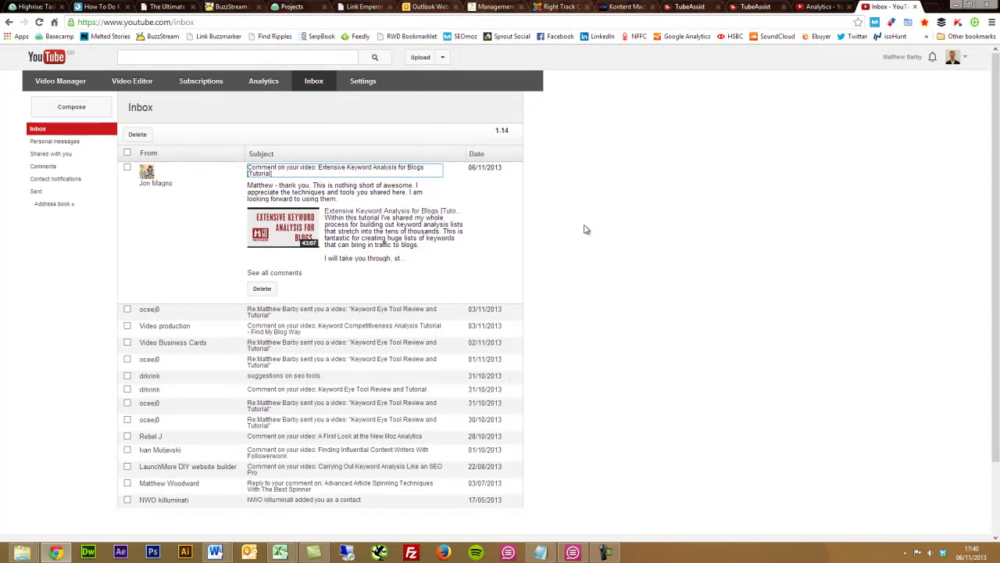
left_click(813, 6)
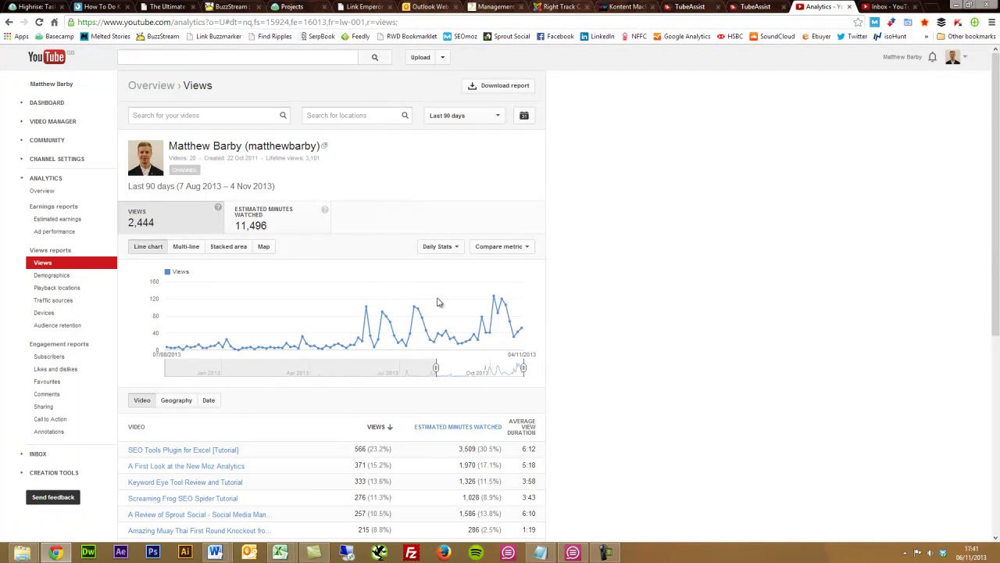
Step: Read daily views on the 90-day chart and the top video, SEO Tools Plugin for Excel (566 views)
mouse_move(492, 336)
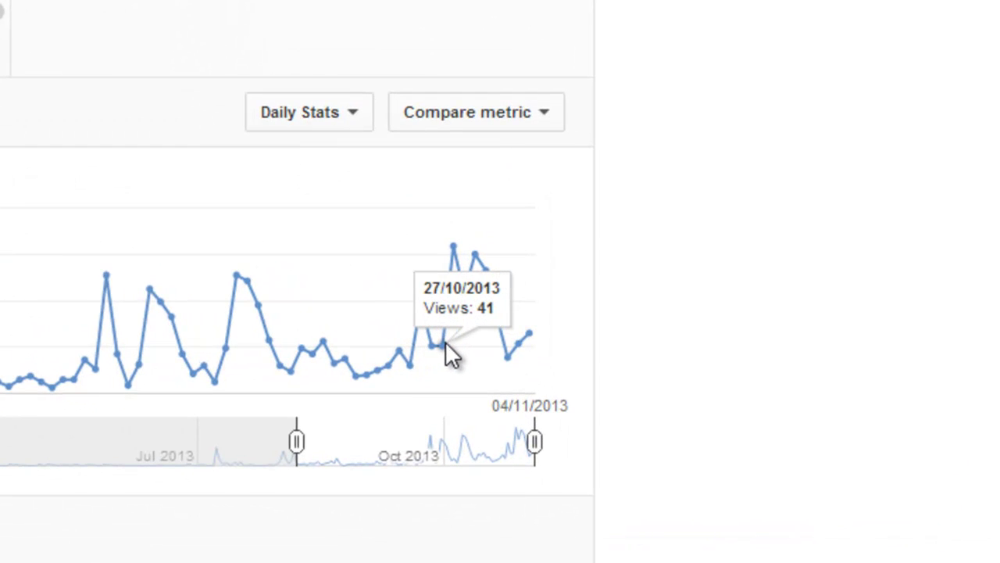
mouse_move(455, 248)
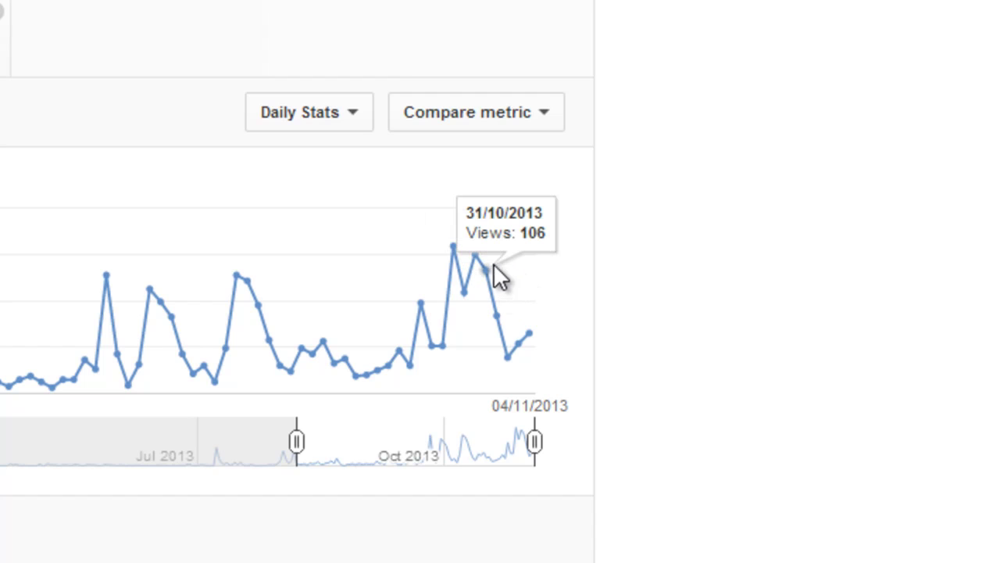
mouse_move(515, 351)
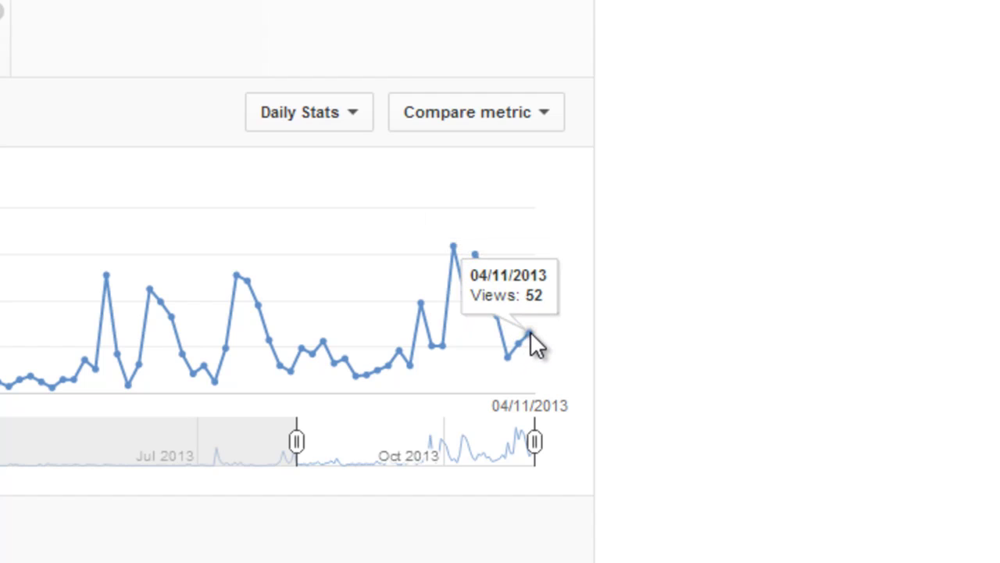
scroll(154, 517, "down", 2)
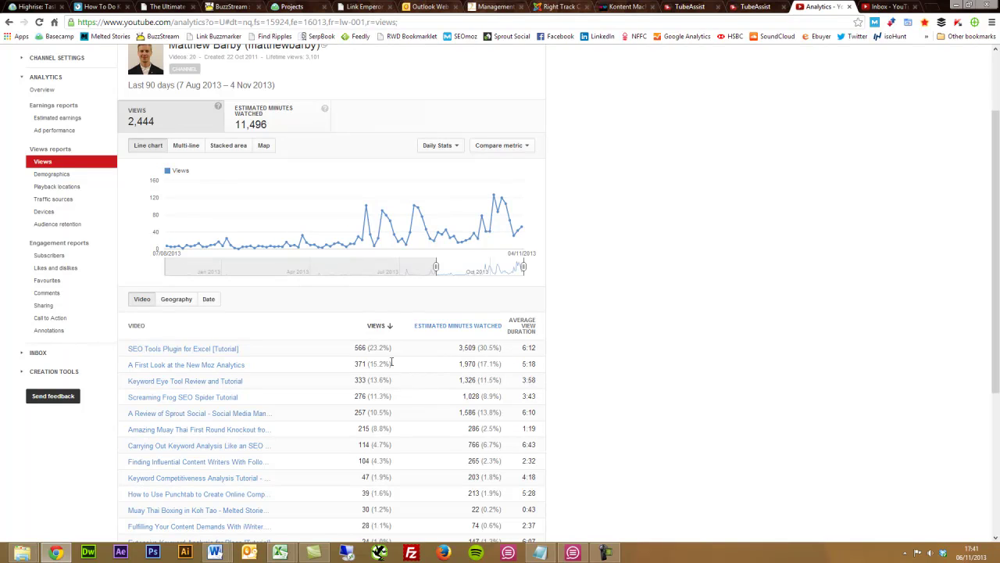
scroll(380, 219, "up", 2)
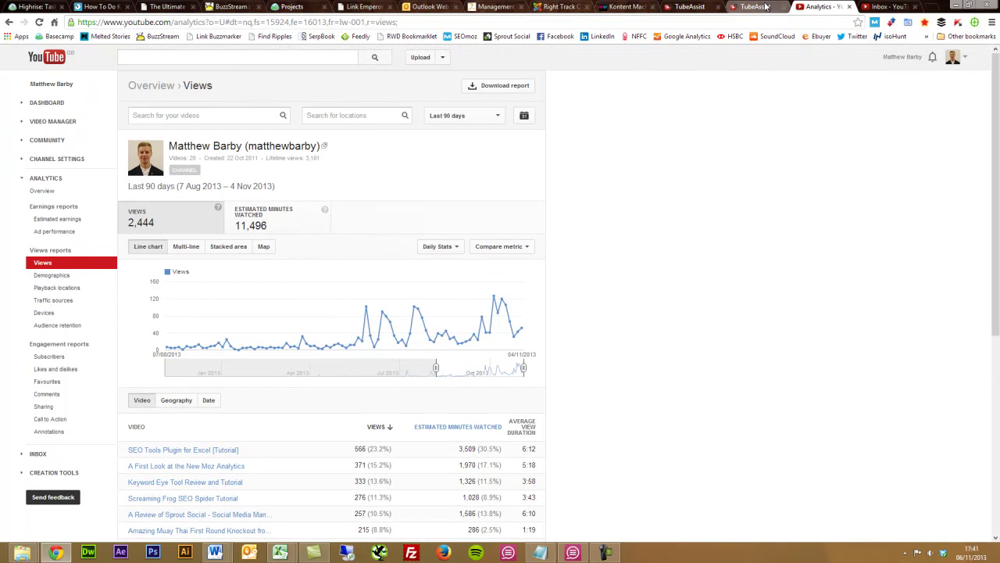
Step: Return to TubeAssist and list the channel's traffic and monthly engagement reports
left_click(680, 9)
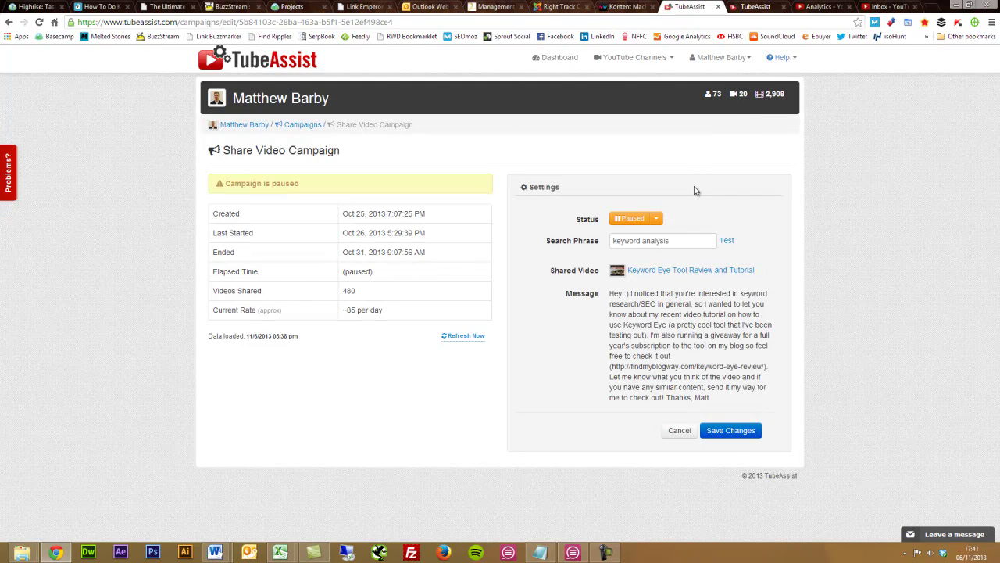
left_click(247, 127)
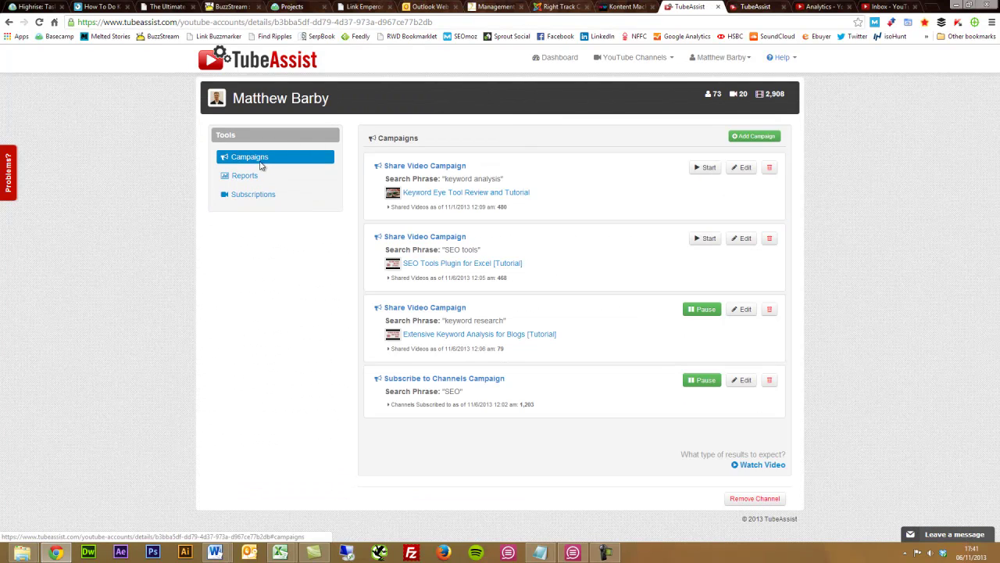
left_click(249, 179)
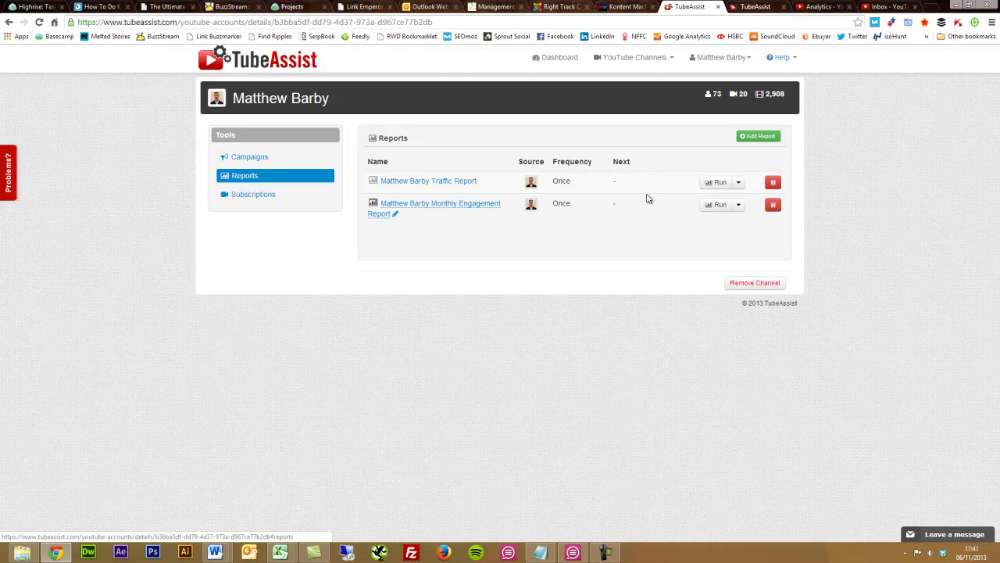
Step: Start a new report for the specific video Keyword Eye Tool Review and Tutorial
left_click(758, 138)
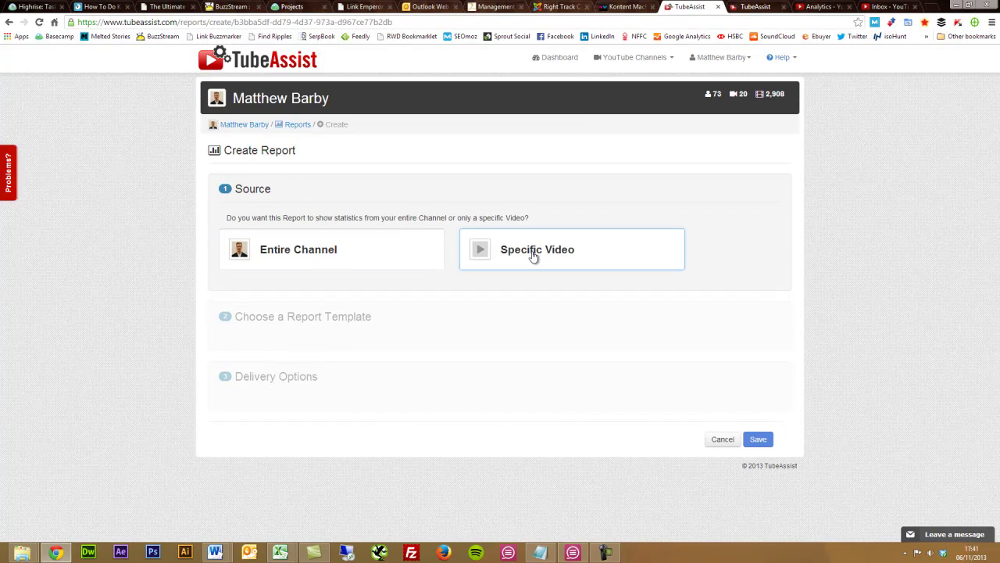
left_click(533, 257)
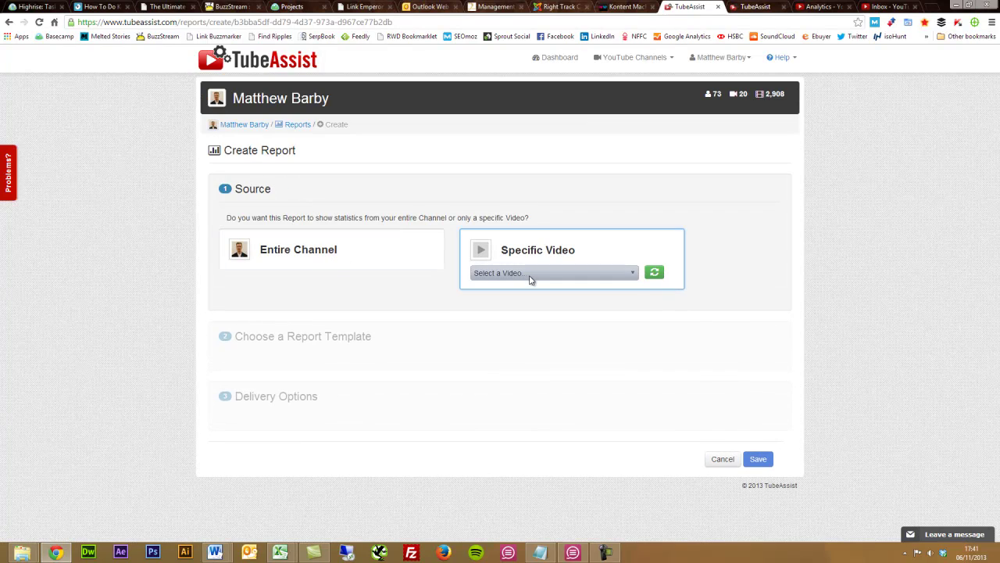
left_click(531, 275)
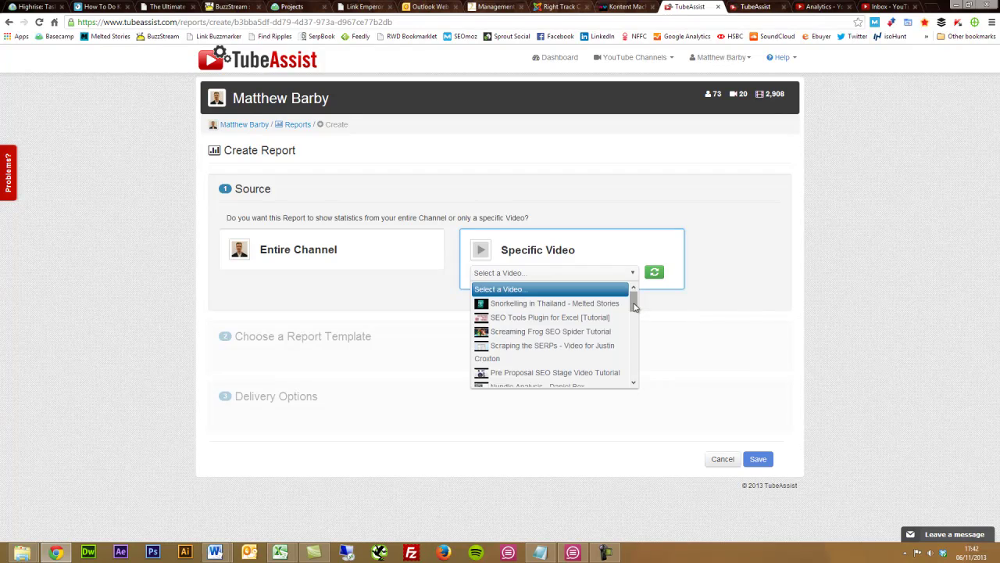
left_click_drag(633, 298, 634, 332)
left_click(605, 327)
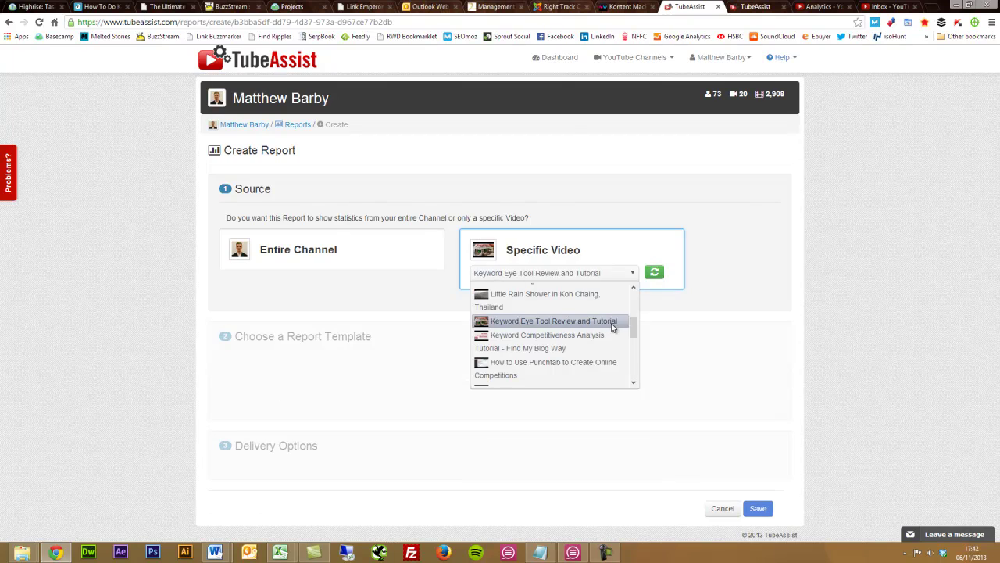
Step: Apply the Traffic Report template, set delivery frequency to Once, and save the report
scroll(424, 354, "down", 1)
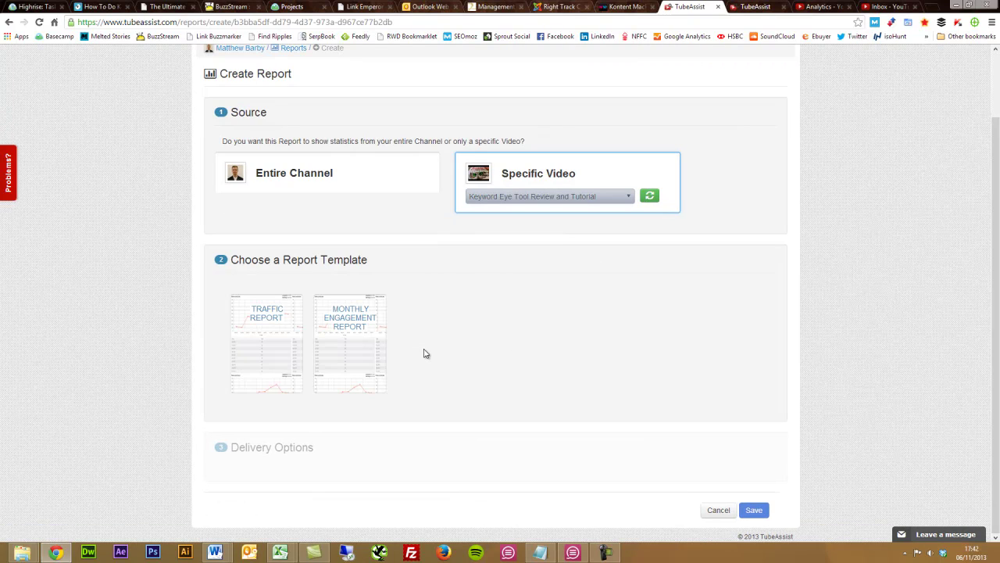
left_click(284, 339)
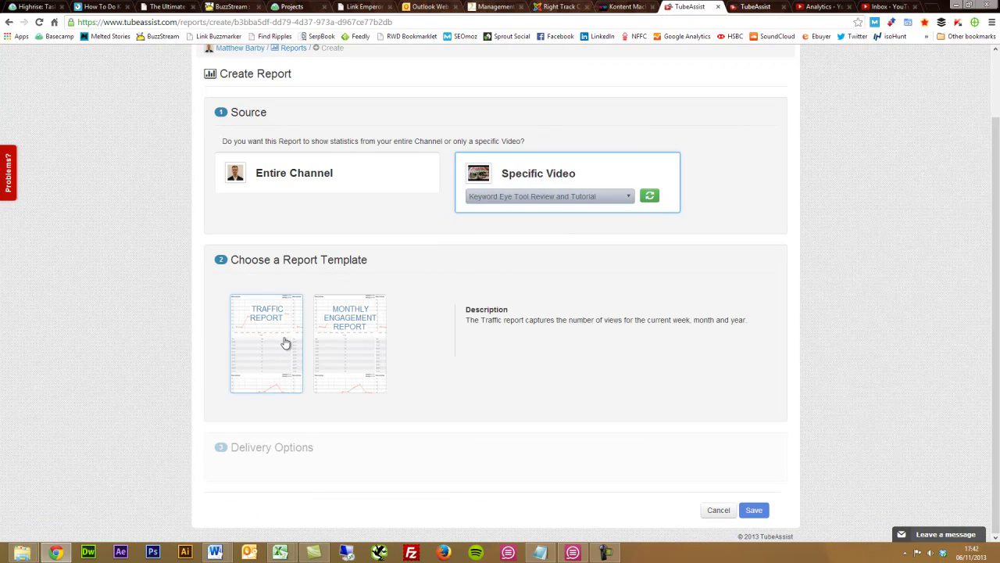
scroll(285, 342, "down", 1)
scroll(286, 342, "down", 2)
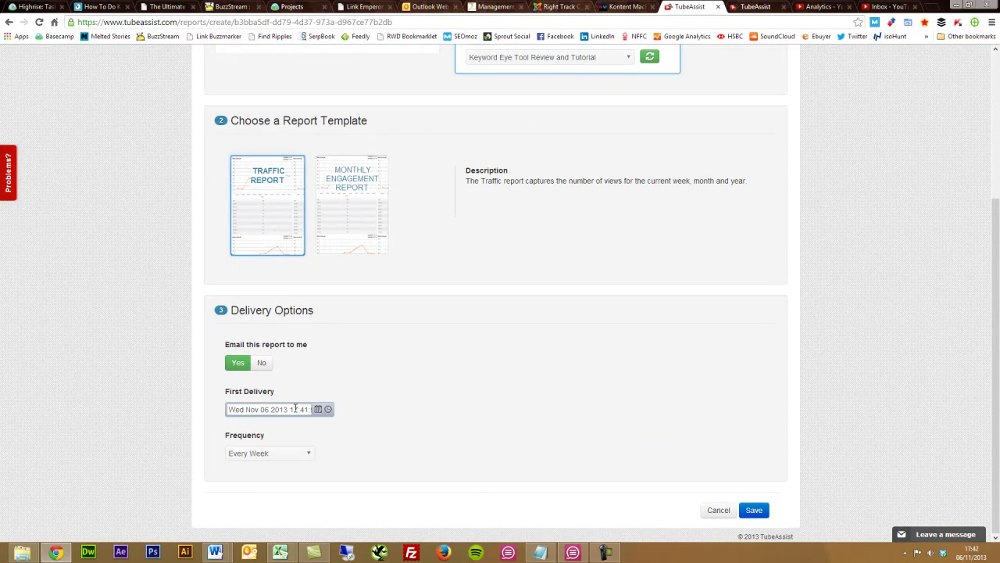
left_click(303, 454)
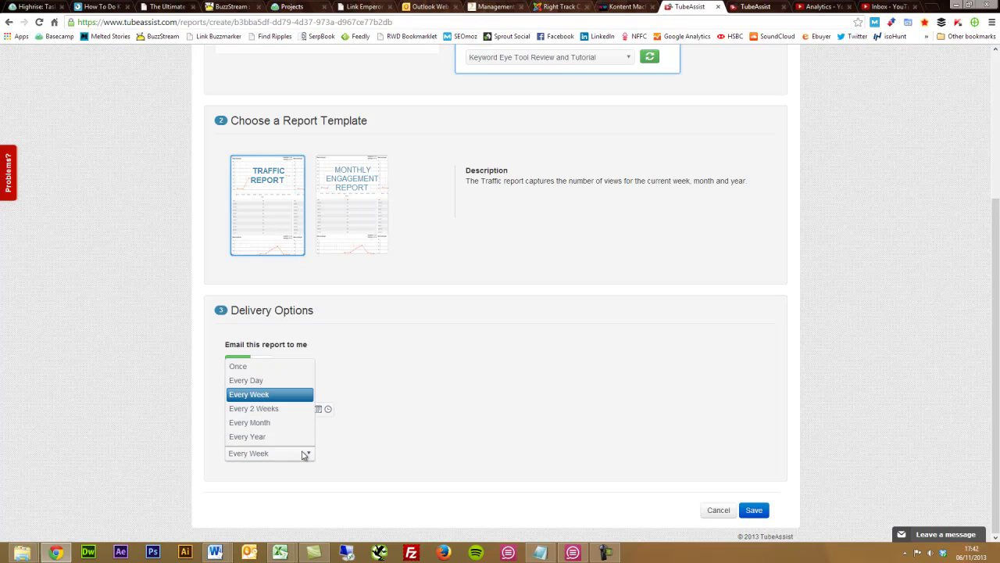
left_click(304, 454)
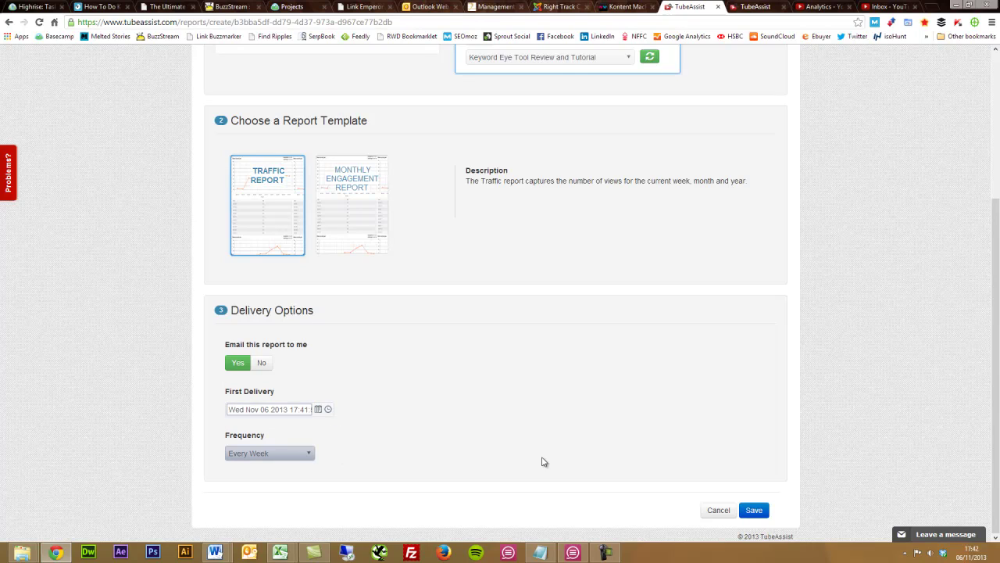
left_click(261, 453)
left_click(280, 367)
left_click(750, 509)
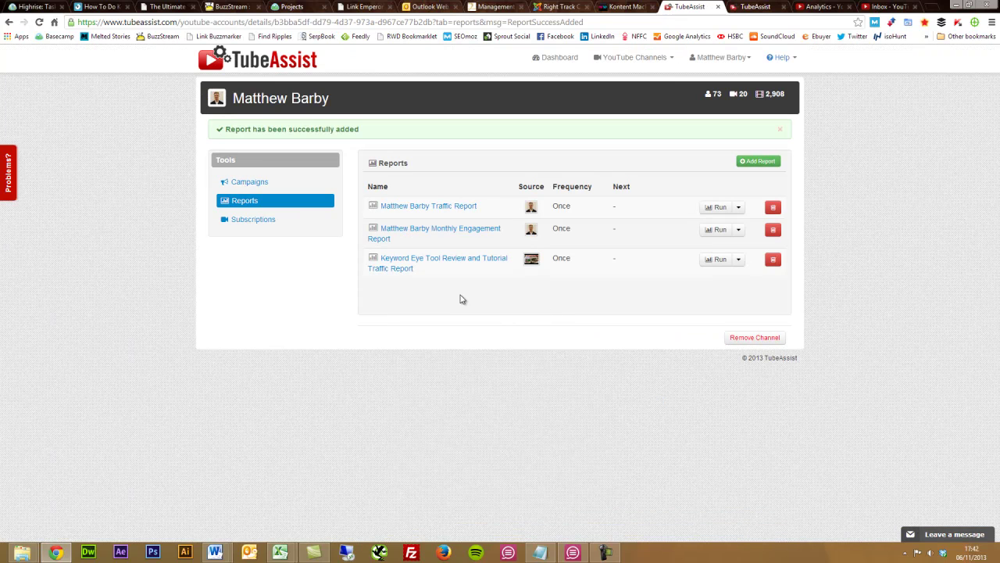
Step: Run the Keyword Eye traffic report and review its charts, marking the 274 October views
left_click(707, 263)
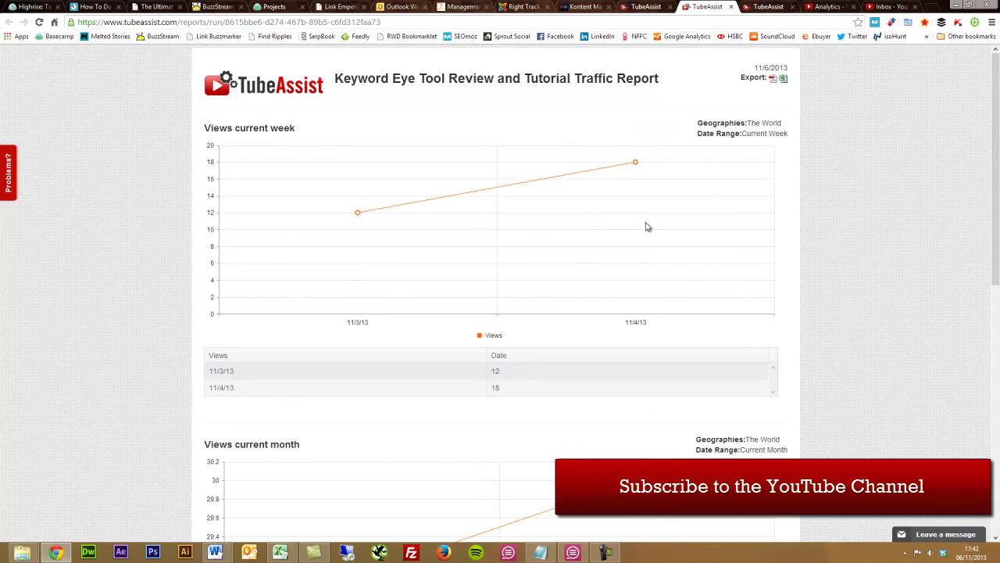
scroll(662, 245, "down", 3)
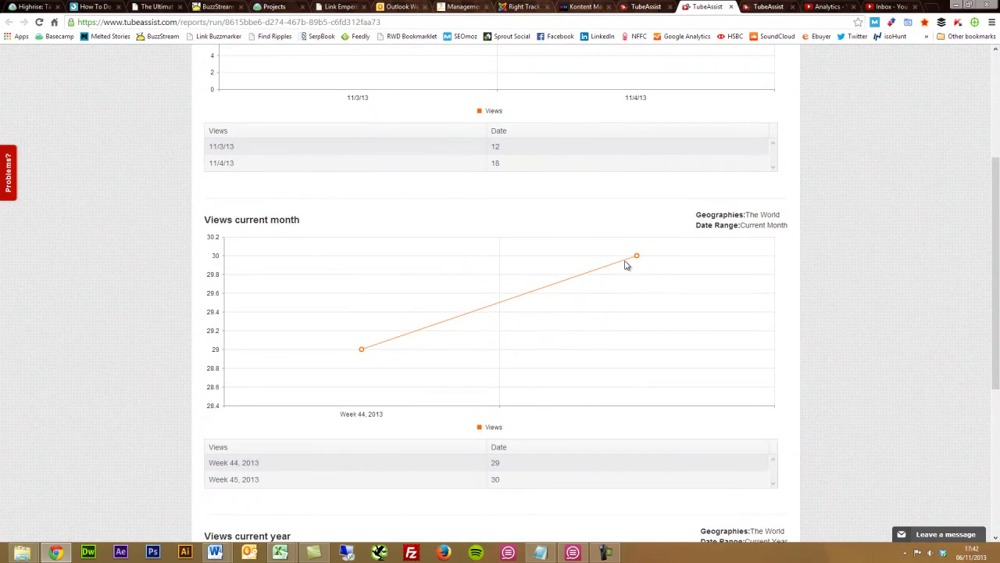
scroll(625, 266, "down", 4)
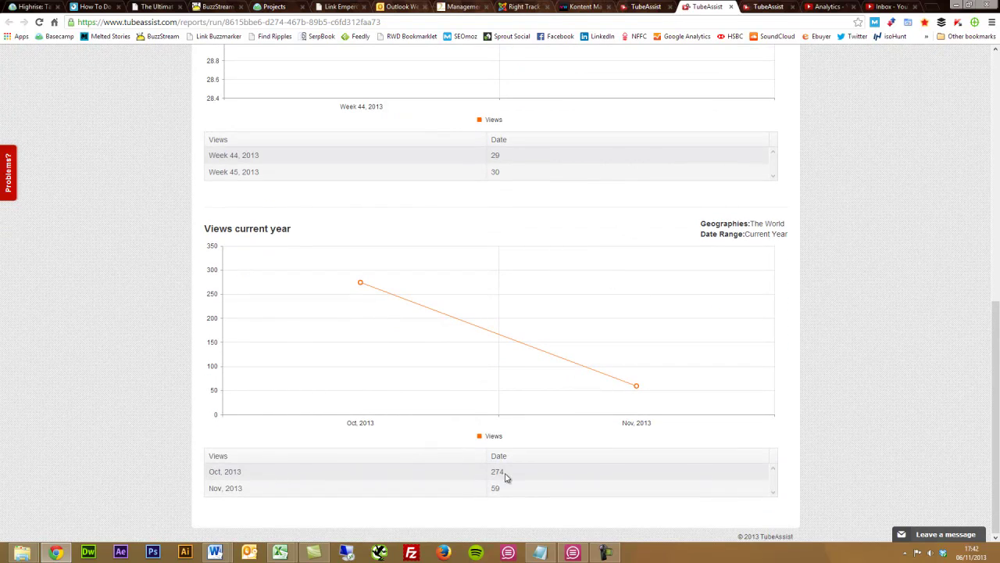
left_click_drag(507, 471, 491, 472)
left_click(833, 387)
scroll(833, 386, "up", 8)
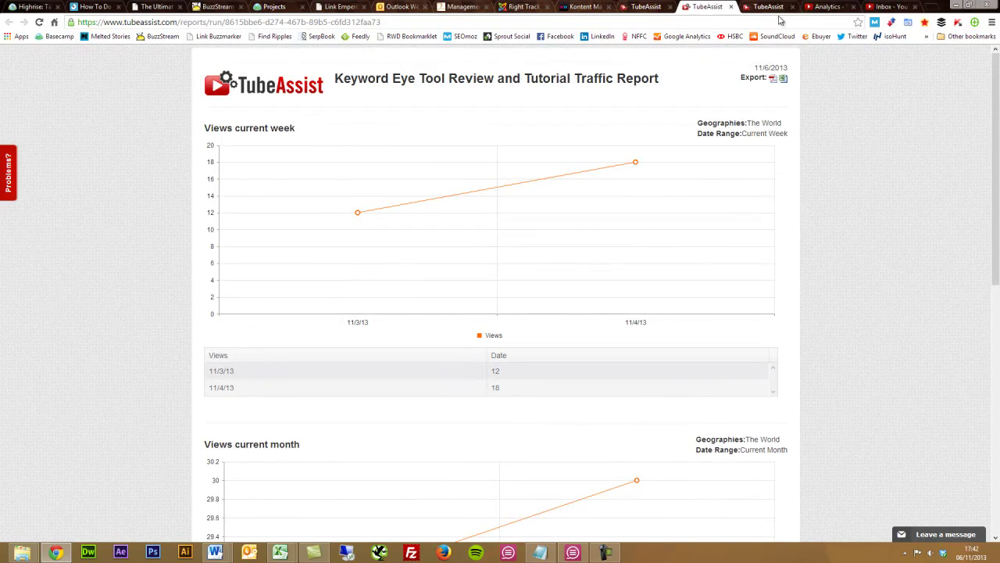
Step: Switch to the other open TubeAssist tab and scroll through its report for comparison
left_click(776, 10)
scroll(833, 221, "up", 4)
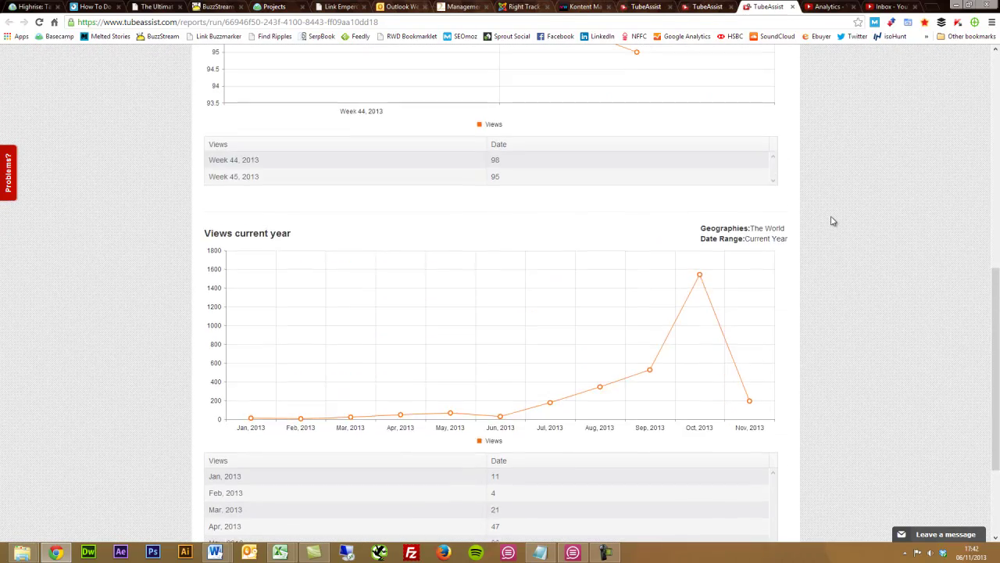
scroll(833, 221, "down", 2)
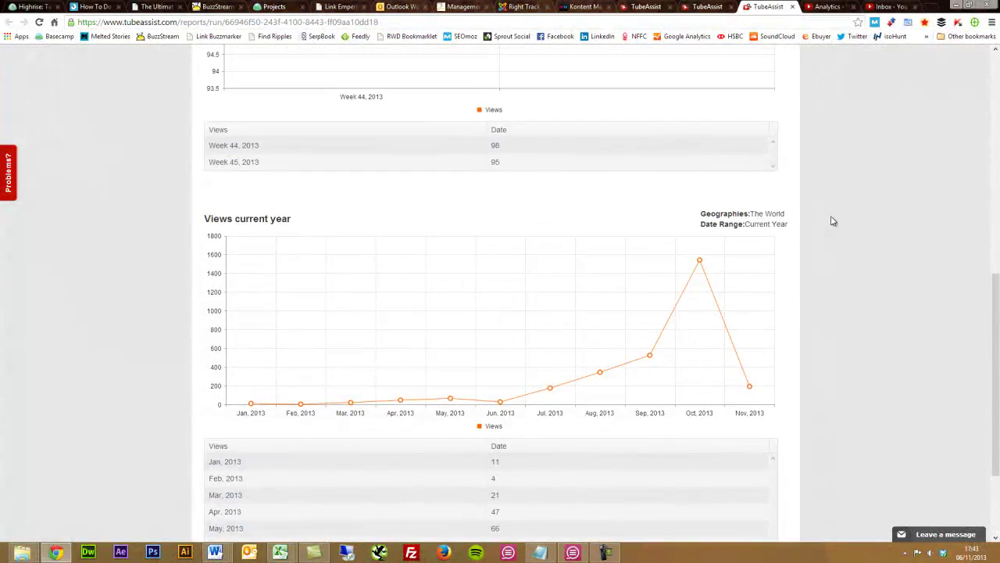
scroll(863, 347, "up", 6)
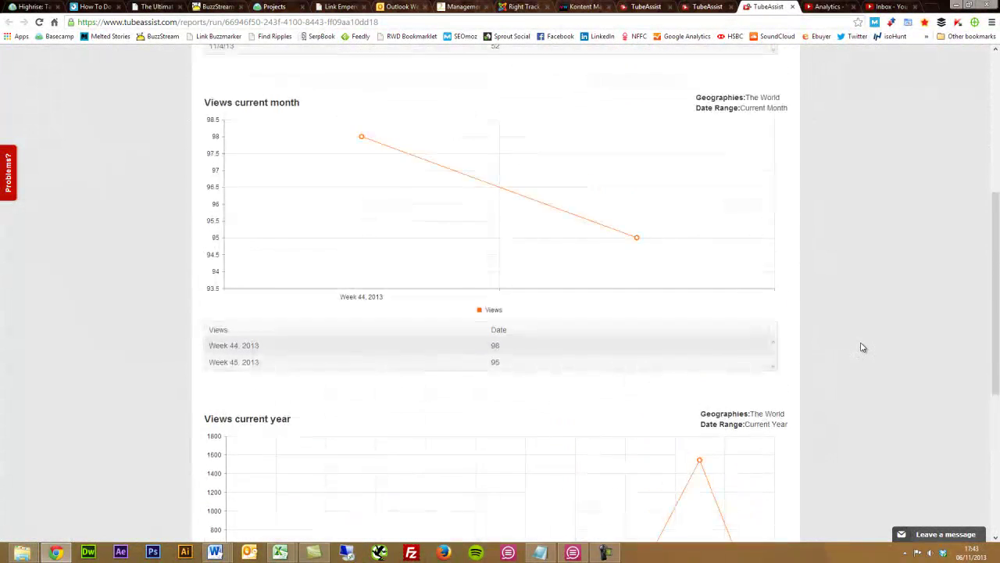
Step: Go from the Reports page to the channel's Campaigns list, showing four campaigns, two running
key("ctrl+shift+Tab")
key("ctrl+shift+Tab")
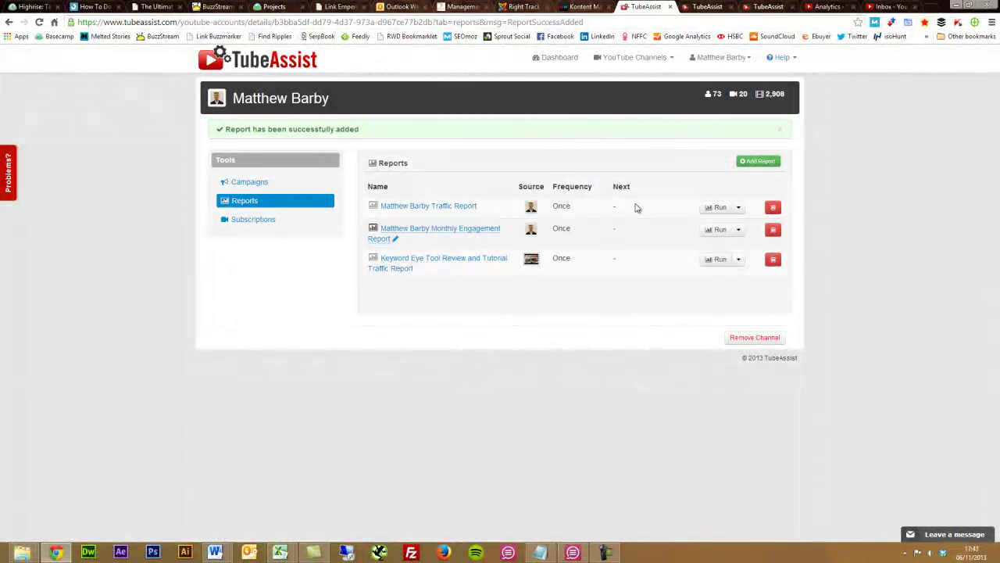
left_click(284, 184)
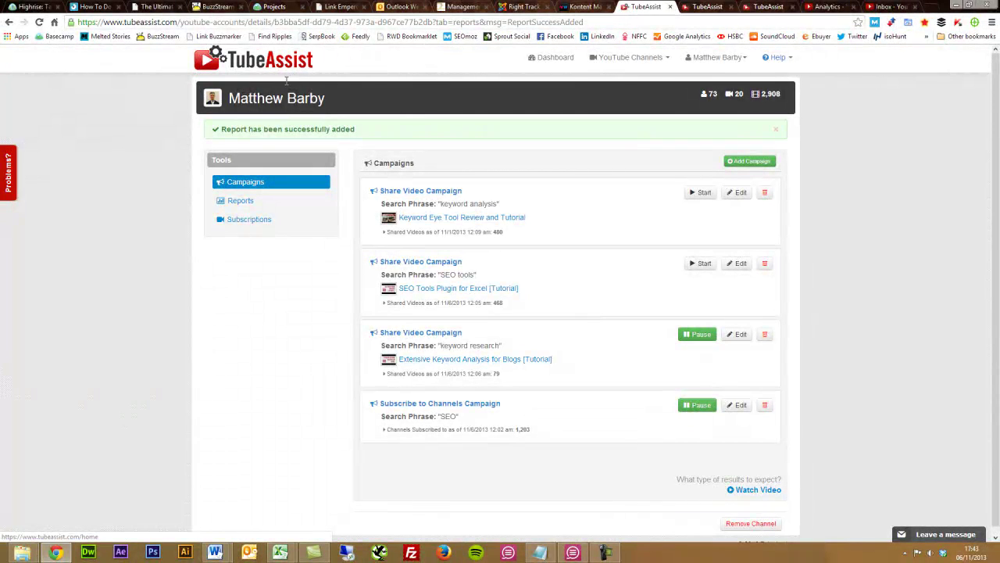
scroll(251, 281, "down", 1)
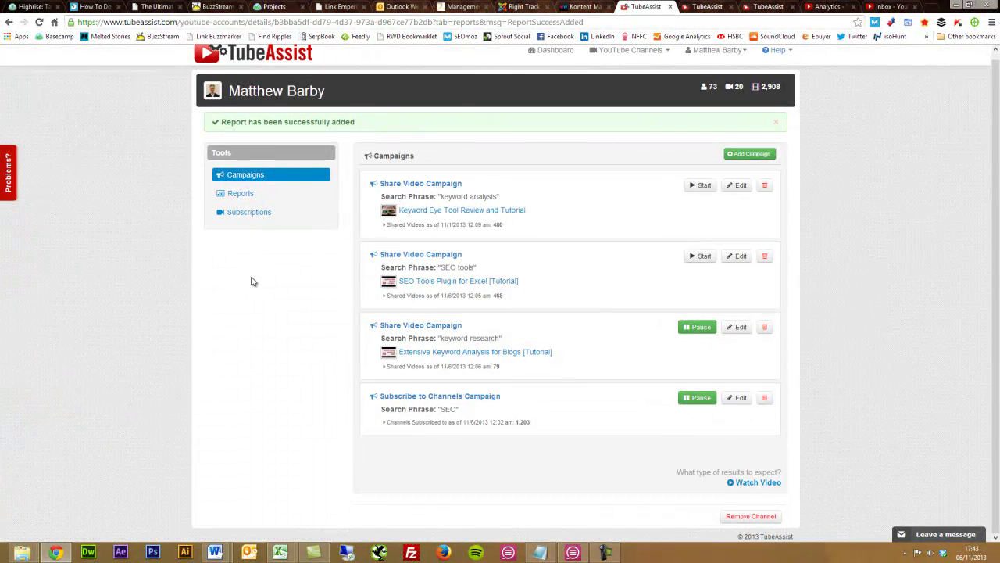